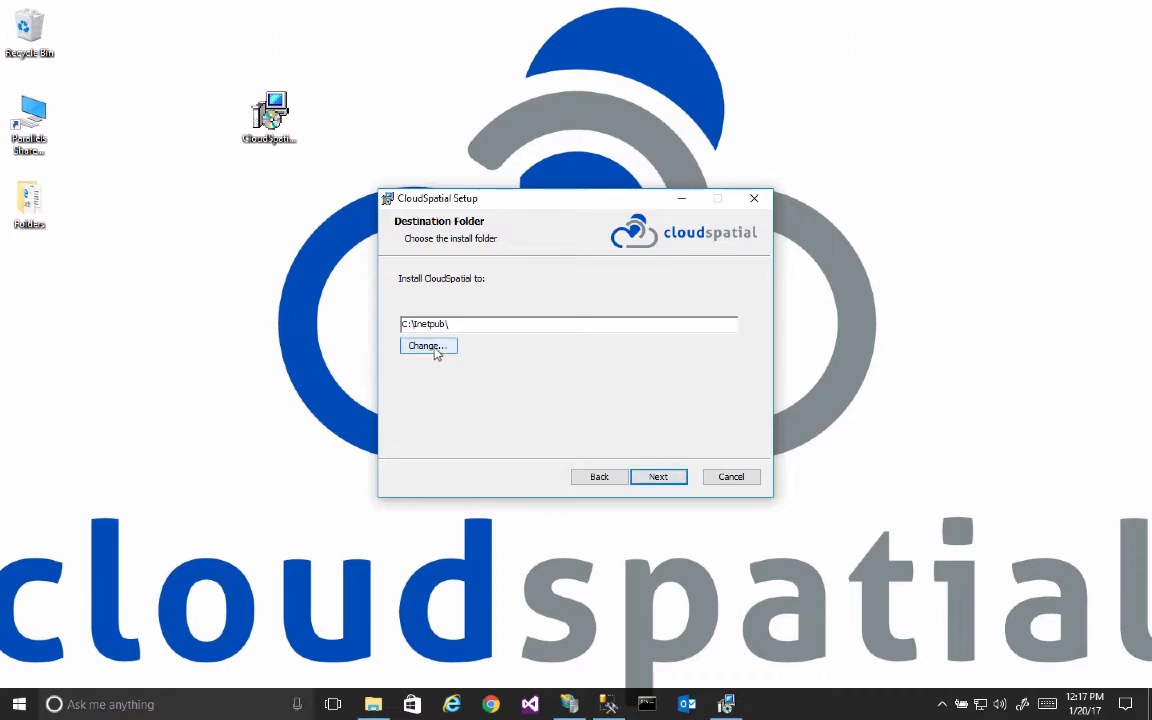
# Step: Install CloudSpatial to C:\Inetpub\ with server localhost, database CloudSpatial and database user sa, allowing the device changes and finishing the setup wizard
pyautogui.click(655, 477)
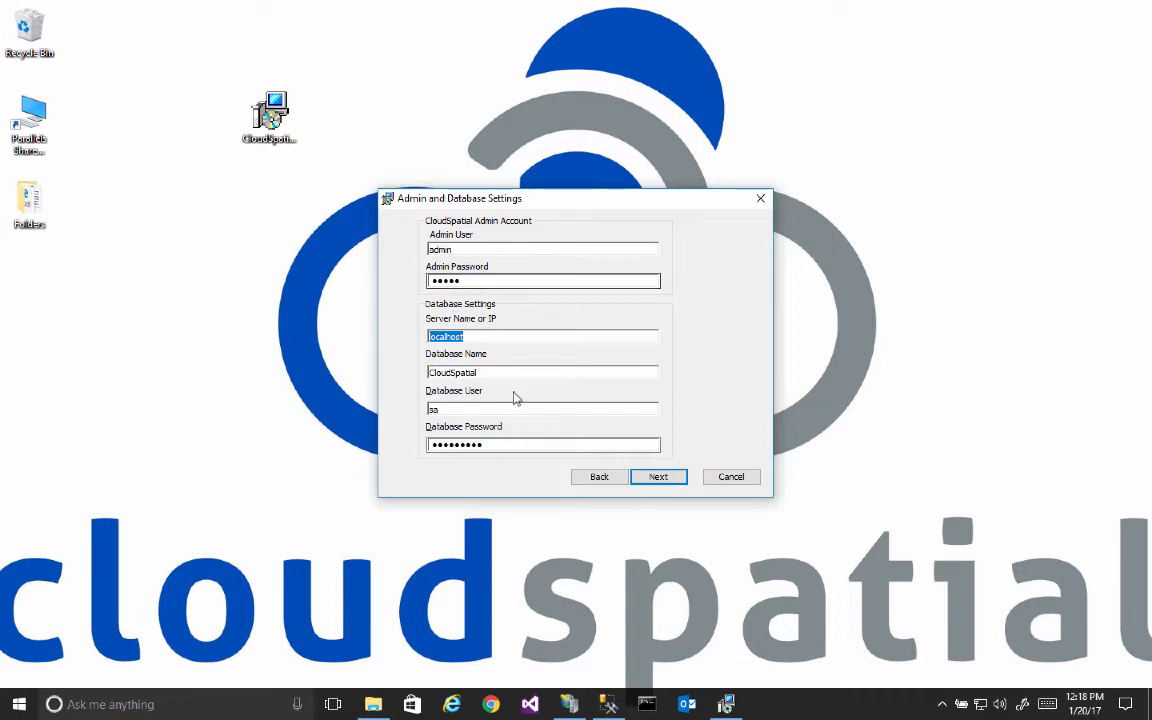
pyautogui.click(658, 477)
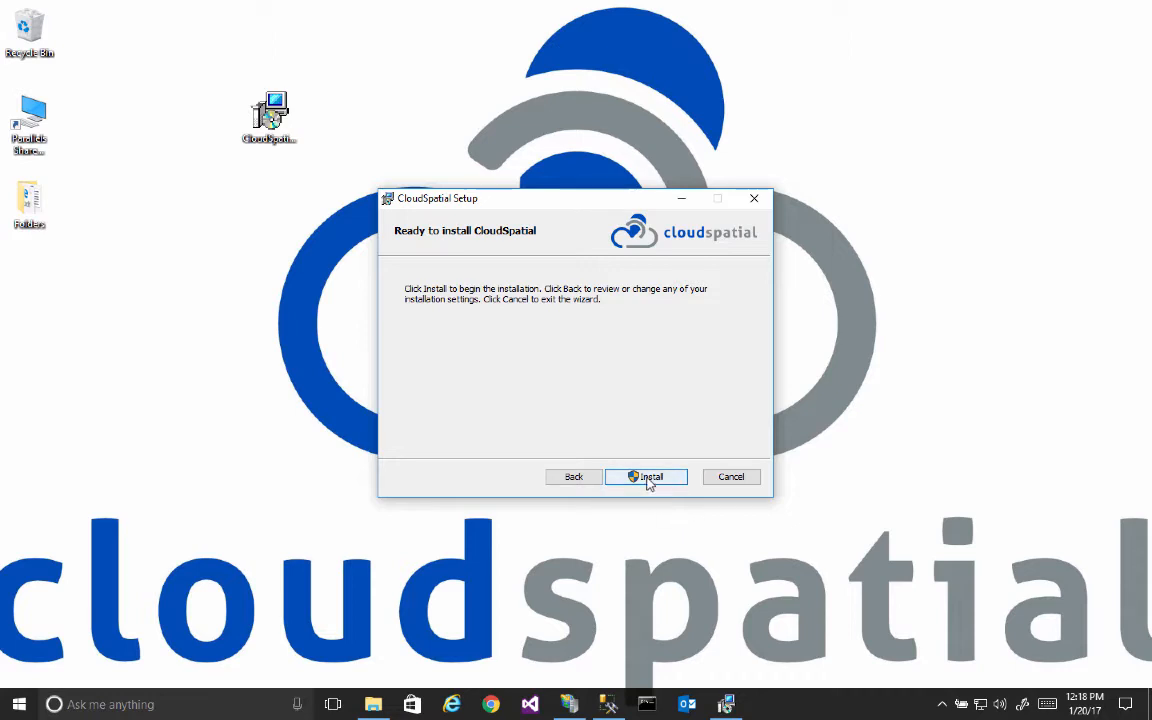
pyautogui.click(648, 480)
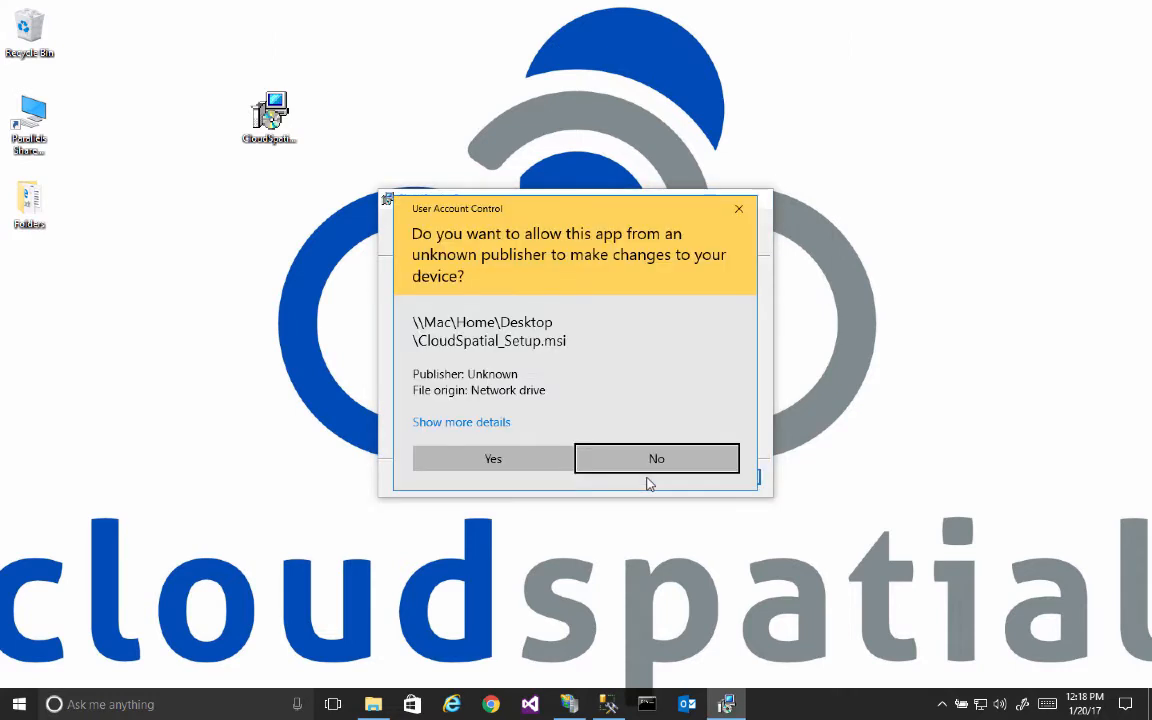
pyautogui.click(545, 465)
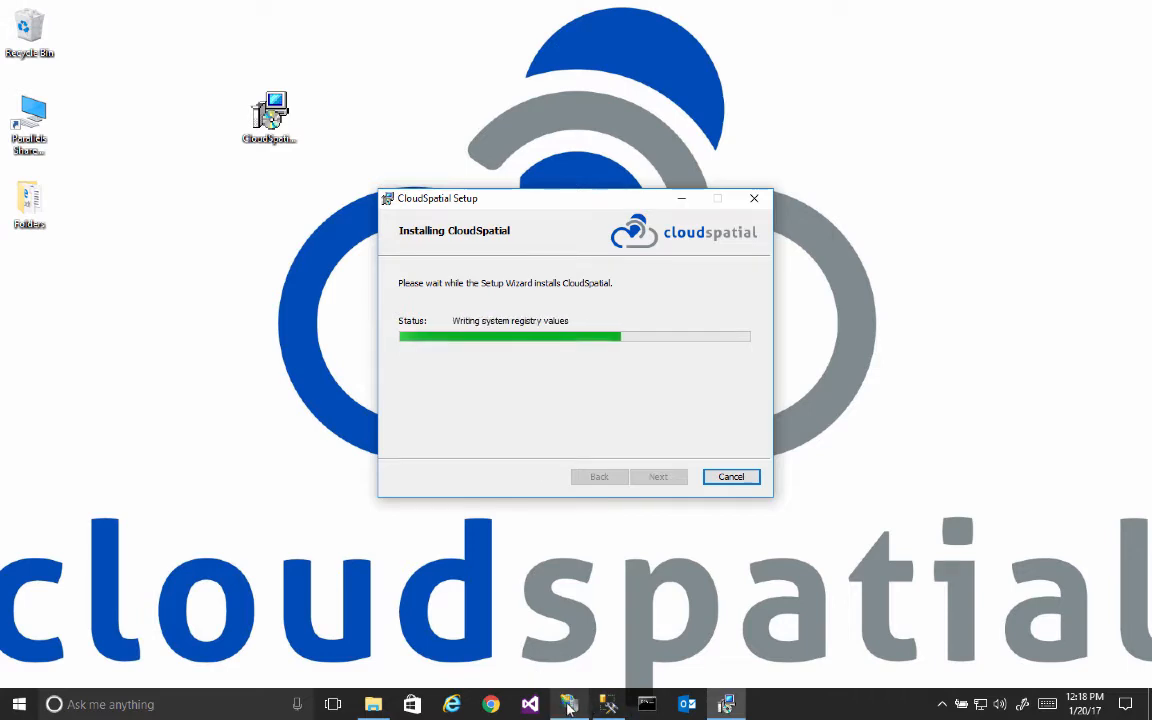
pyautogui.moveTo(607, 706)
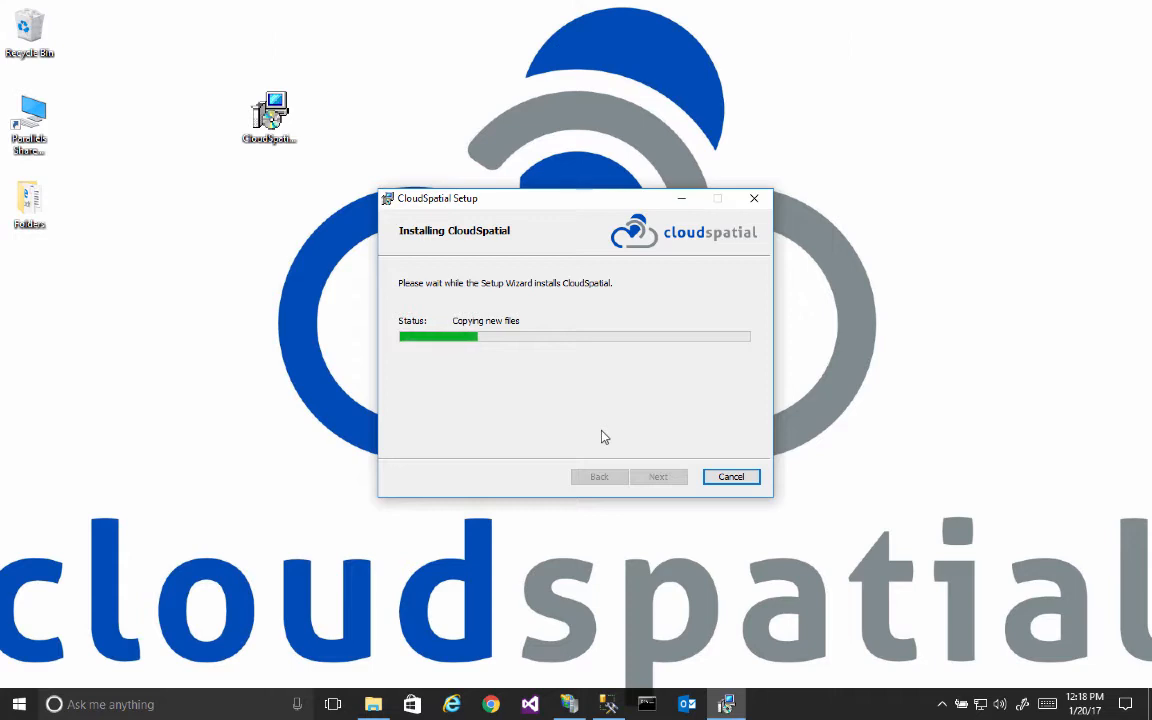
pyautogui.moveTo(564, 697)
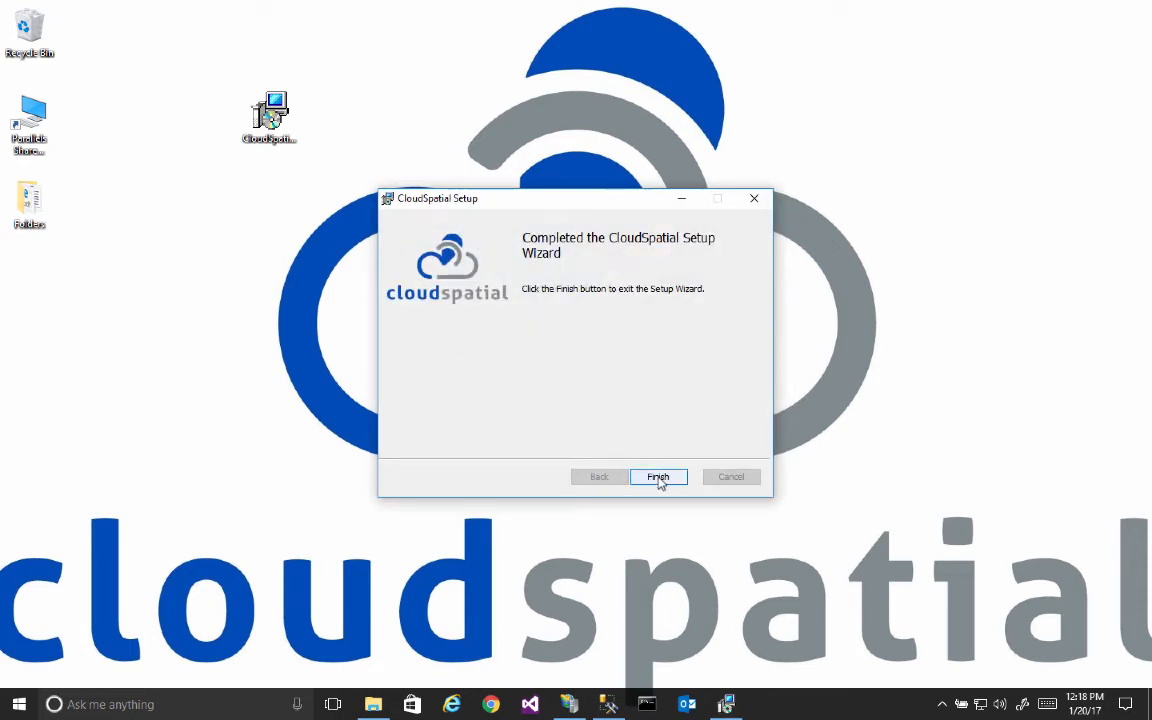
pyautogui.click(658, 477)
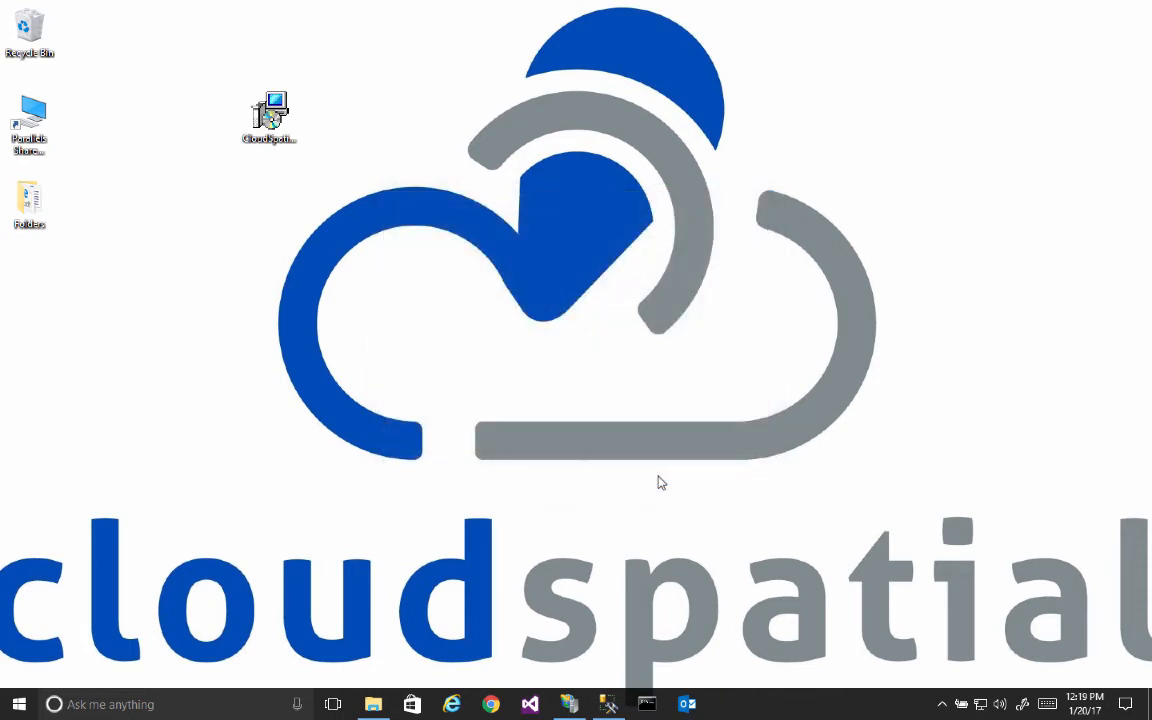
# Step: Switch to IIS Manager, refresh the Sites list and open the CloudSpatial site's home page
pyautogui.click(570, 704)
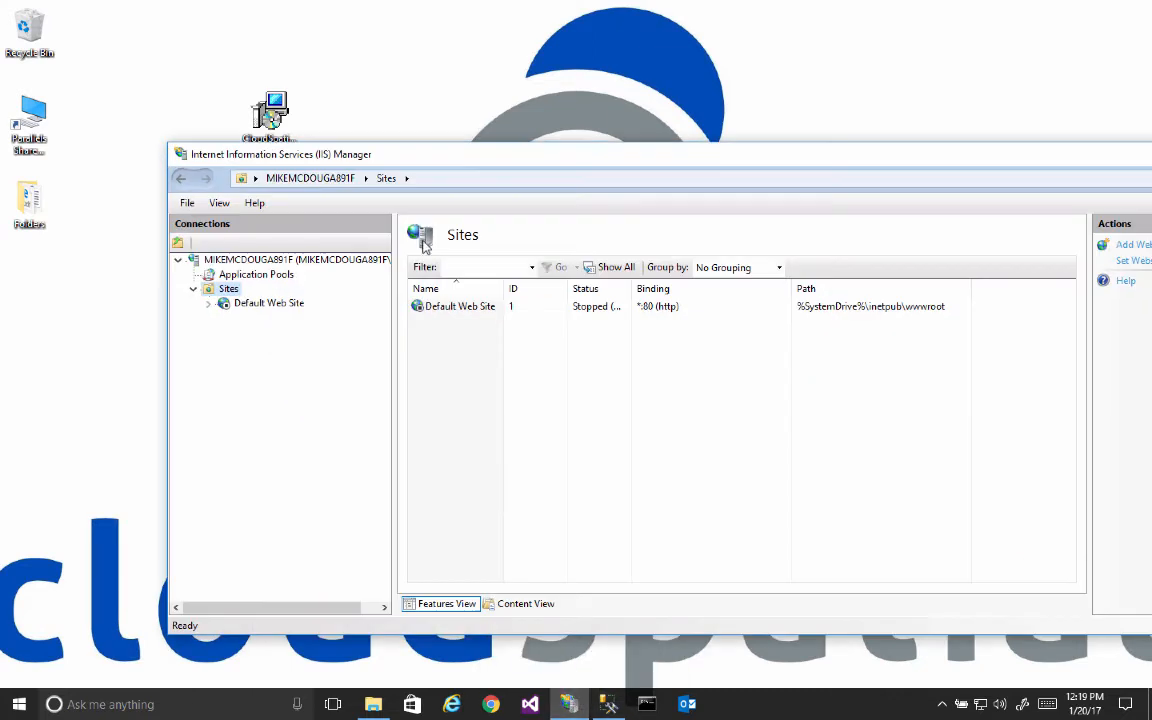
pyautogui.moveTo(349, 152); pyautogui.dragTo(312, 163)
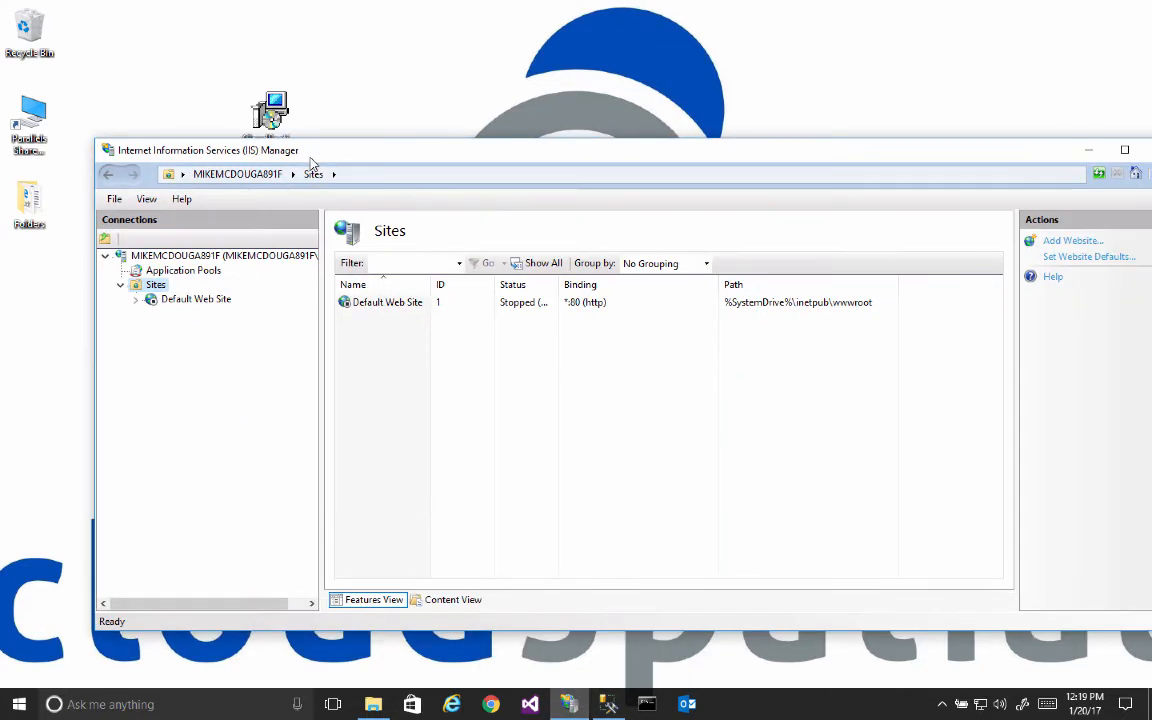
pyautogui.rightClick(155, 286)
pyautogui.click(190, 317)
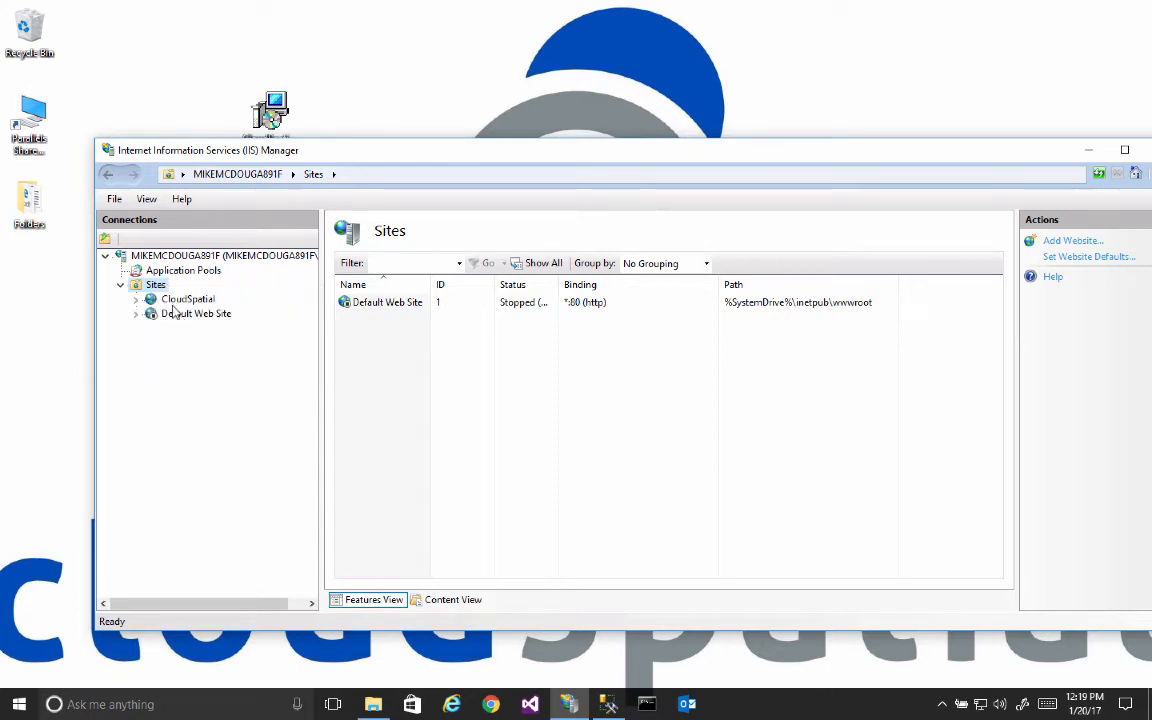
pyautogui.click(180, 300)
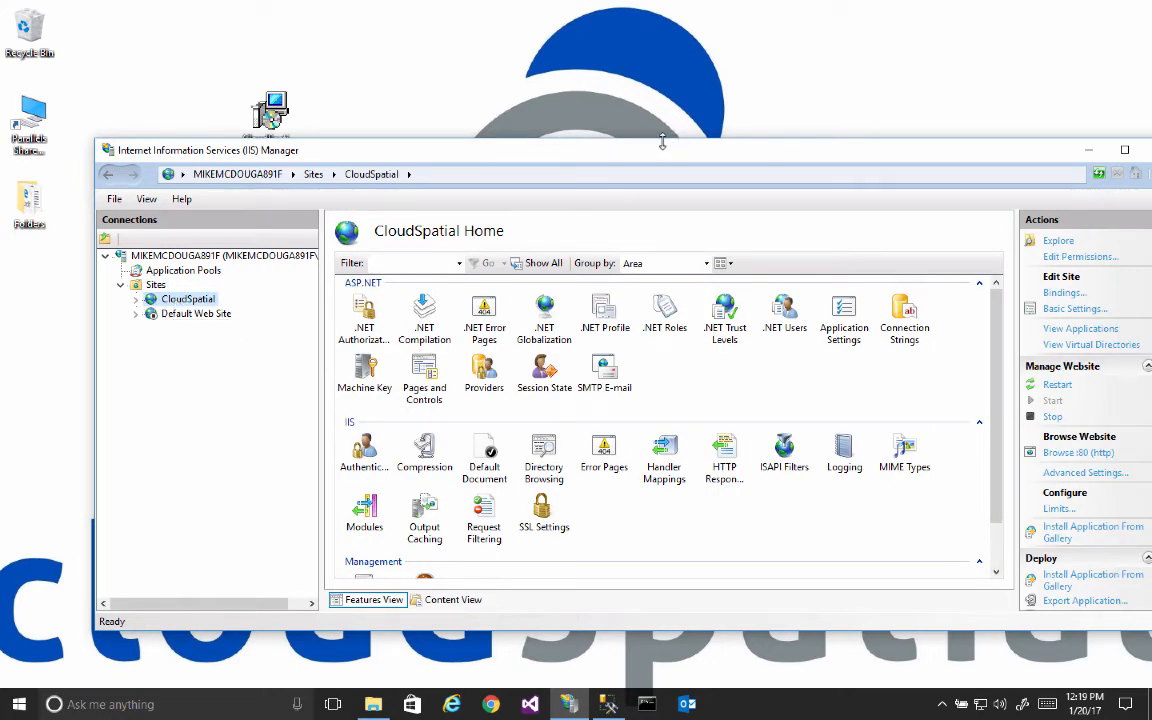
pyautogui.moveTo(664, 158); pyautogui.dragTo(599, 106)
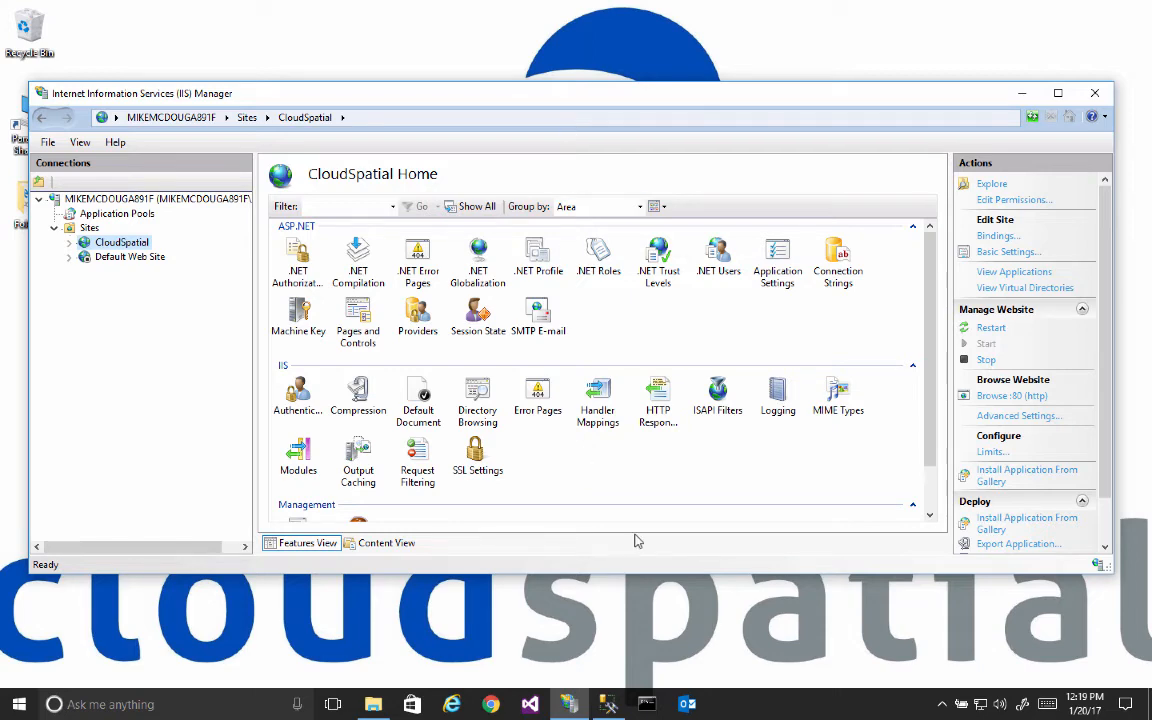
# Step: Switch to SQL Server Management Studio, refresh the databases on localhost and examine the tables of the CloudSpatial database
pyautogui.click(618, 704)
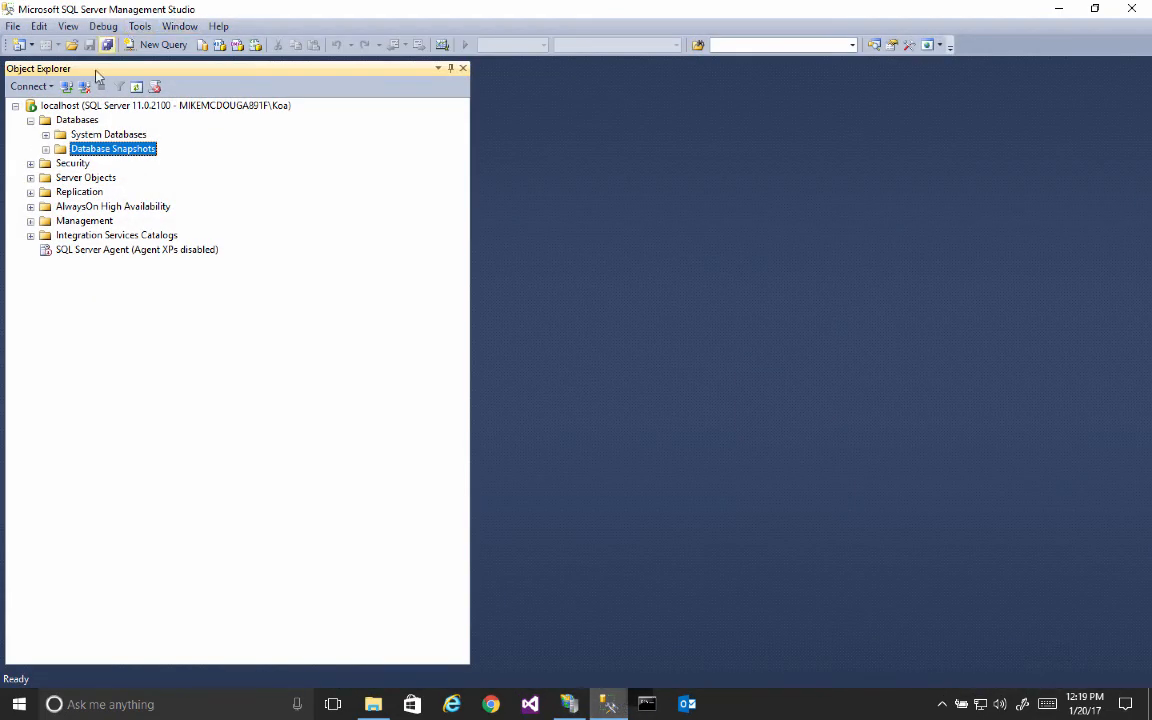
pyautogui.click(65, 107)
pyautogui.click(70, 120)
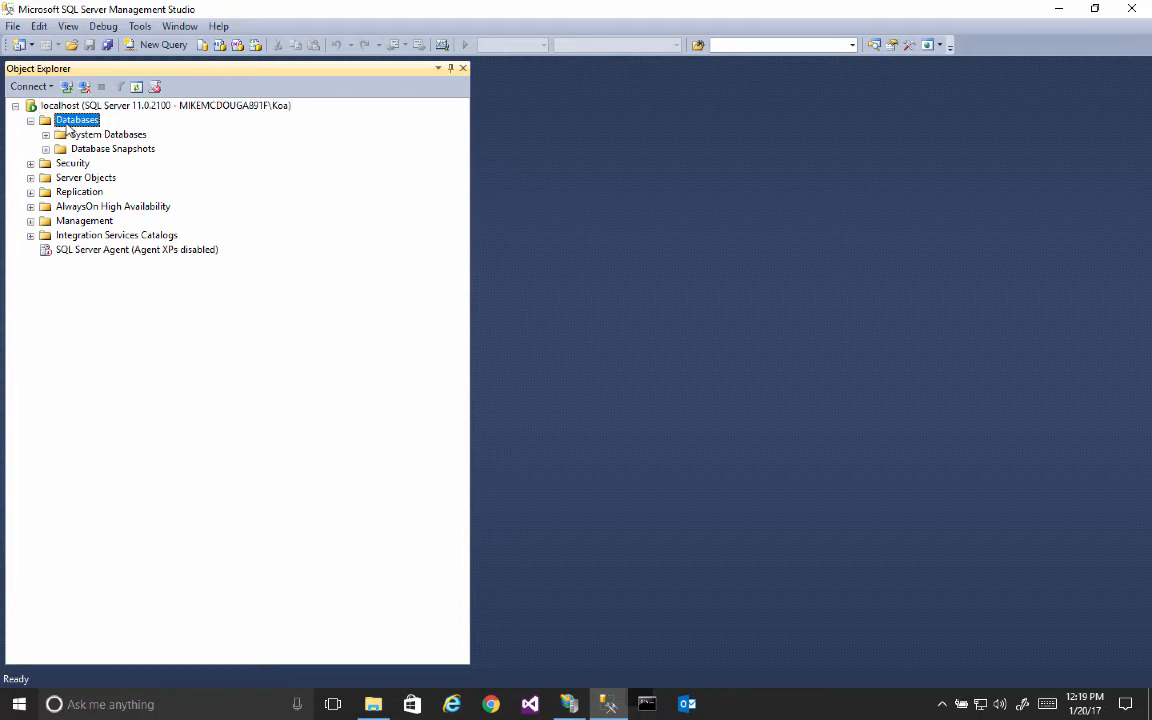
pyautogui.click(136, 88)
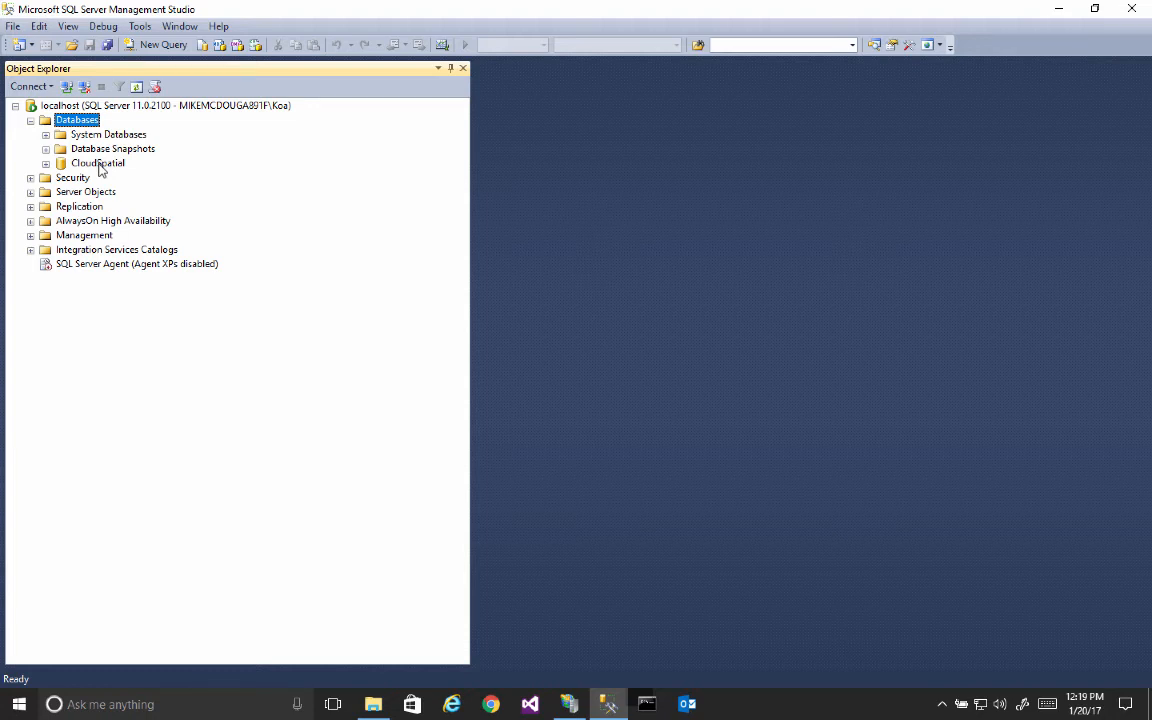
pyautogui.click(46, 164)
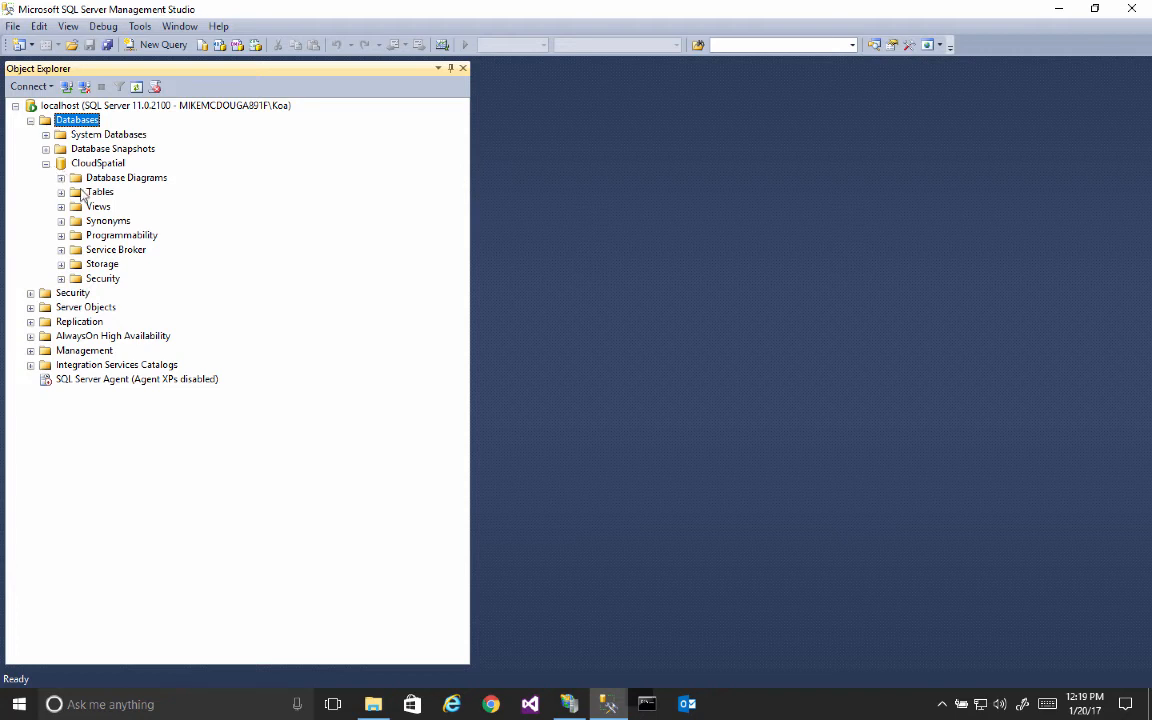
pyautogui.click(61, 192)
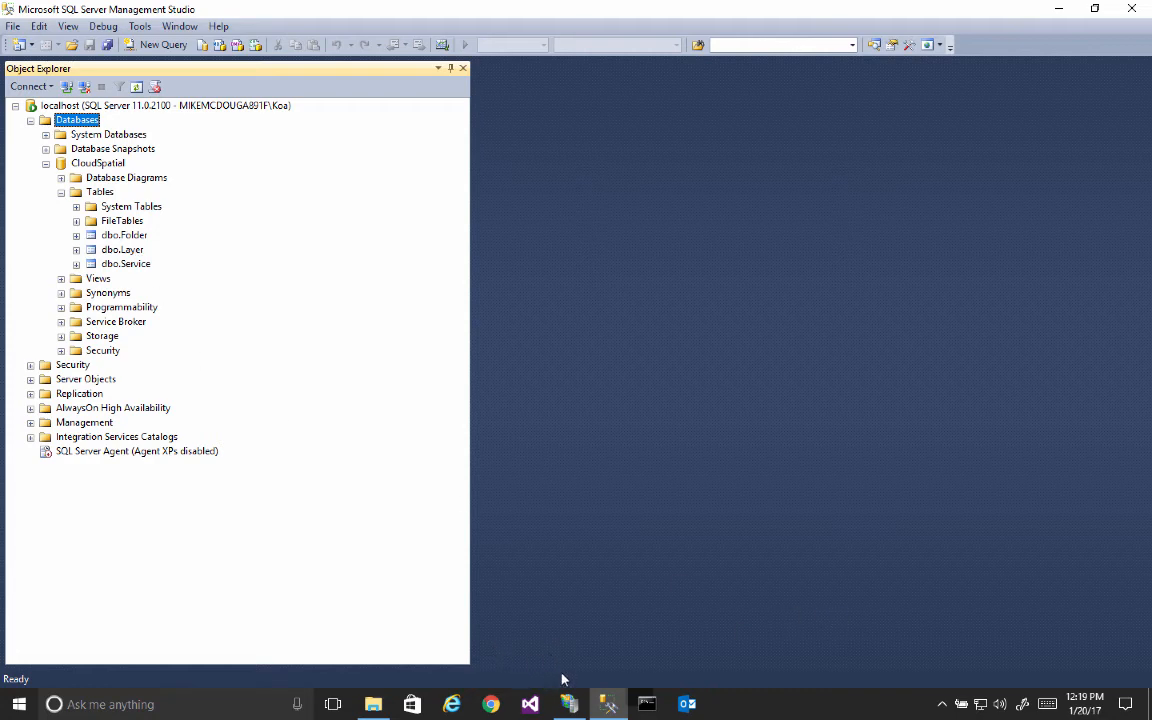
# Step: Return to IIS Manager and browse the CloudSpatial website on port 80 in the web browser
pyautogui.click(569, 709)
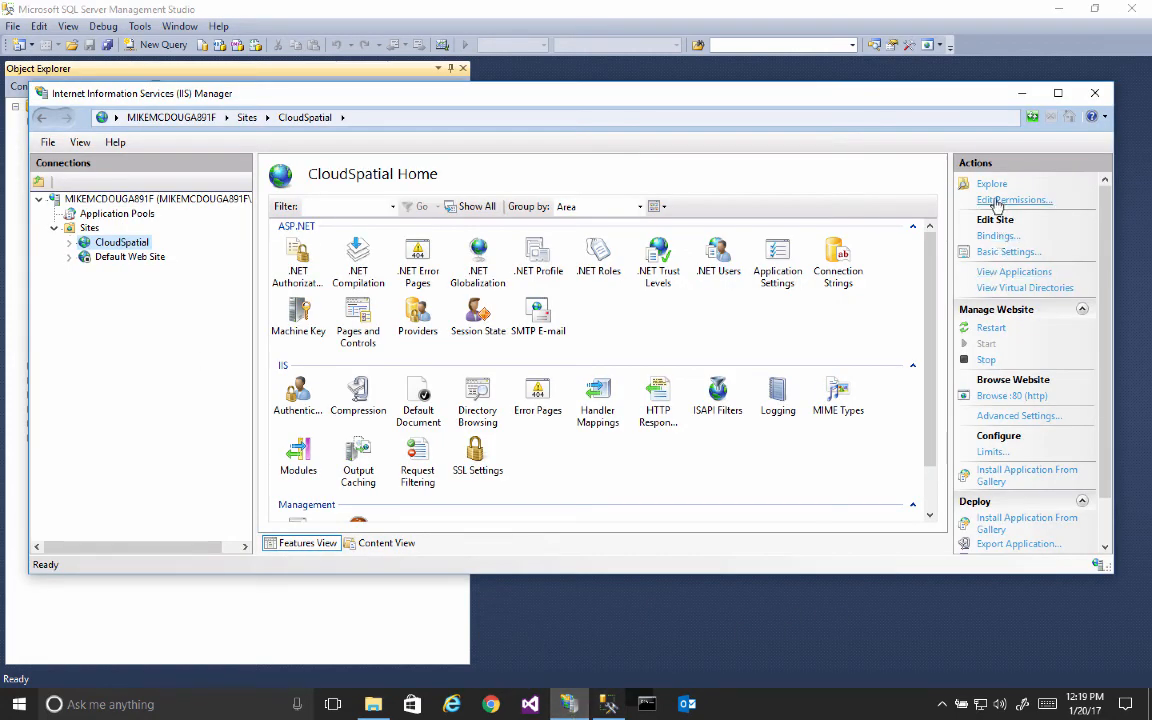
pyautogui.click(1011, 396)
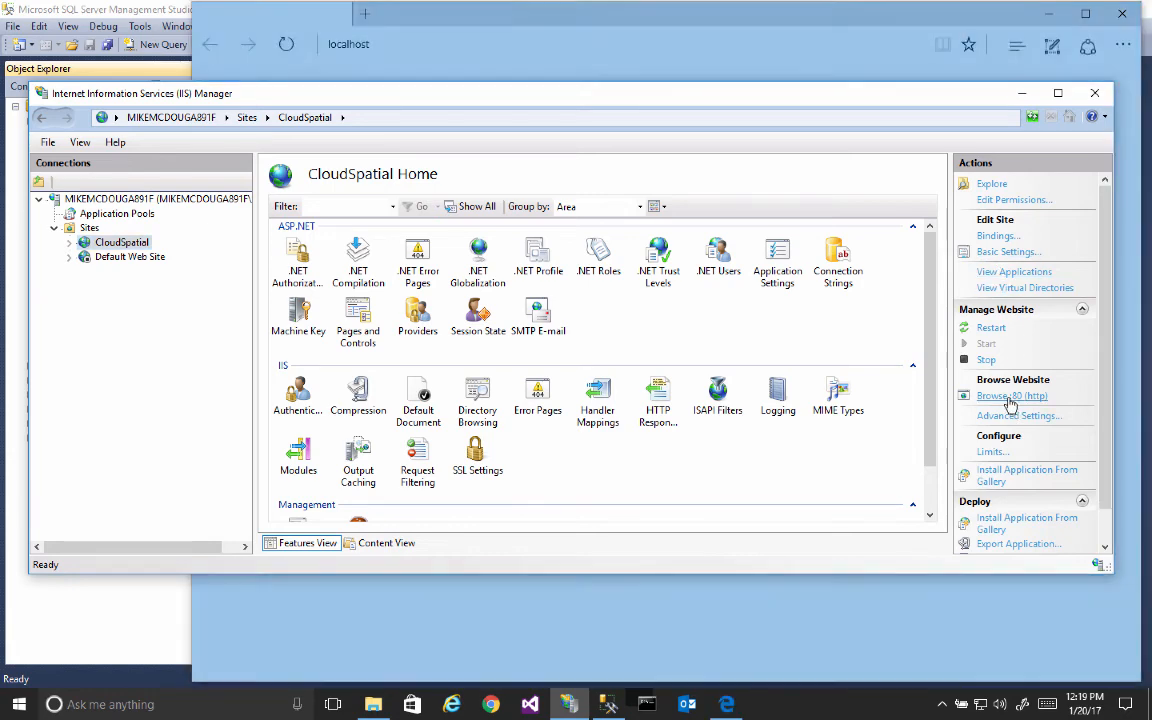
pyautogui.click(557, 20)
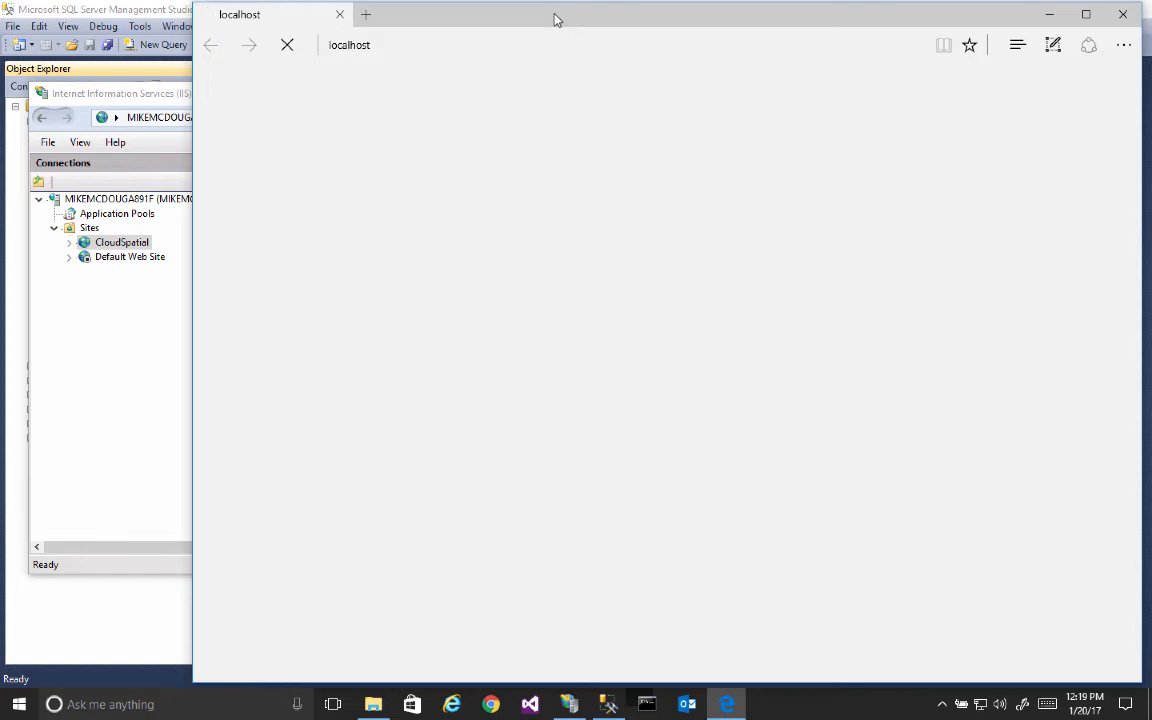
pyautogui.moveTo(557, 20); pyautogui.dragTo(487, 17)
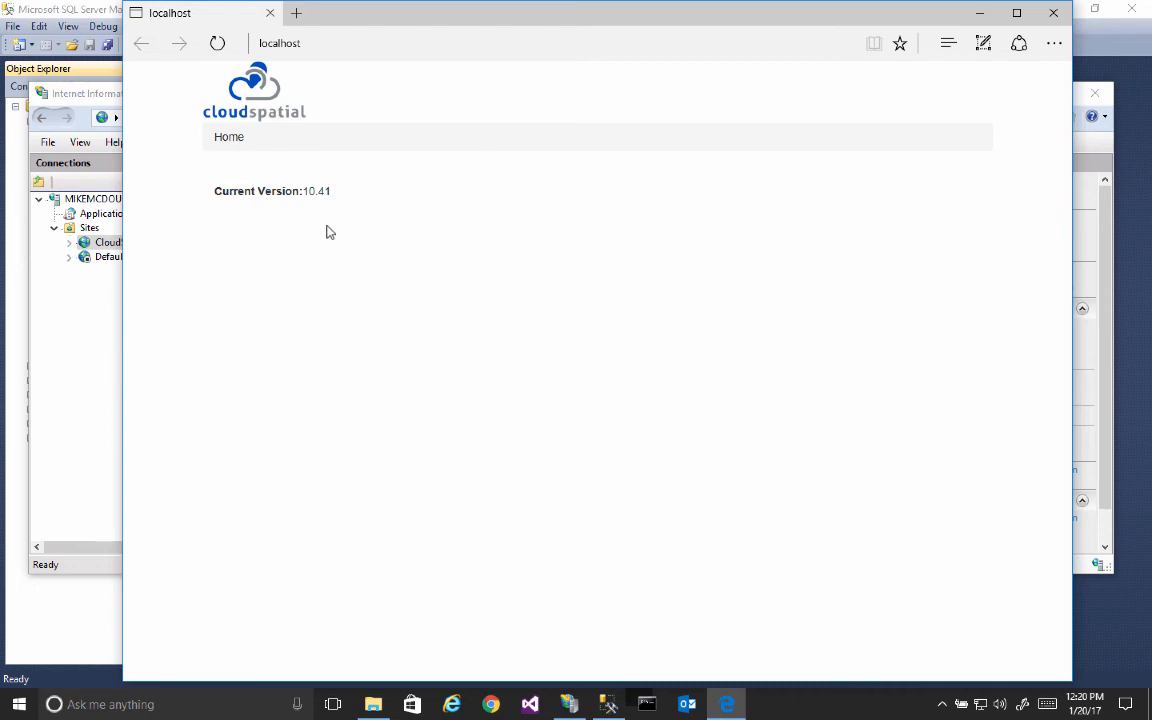
pyautogui.click(319, 43)
pyautogui.click(370, 45)
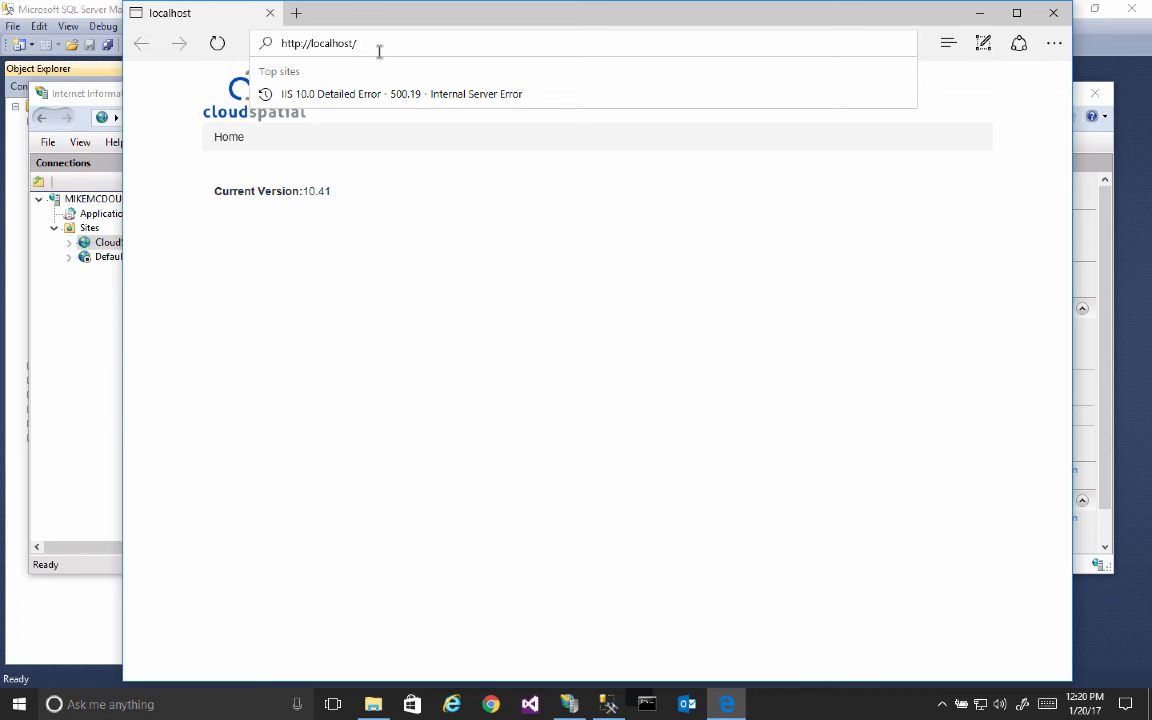
pyautogui.click(433, 280)
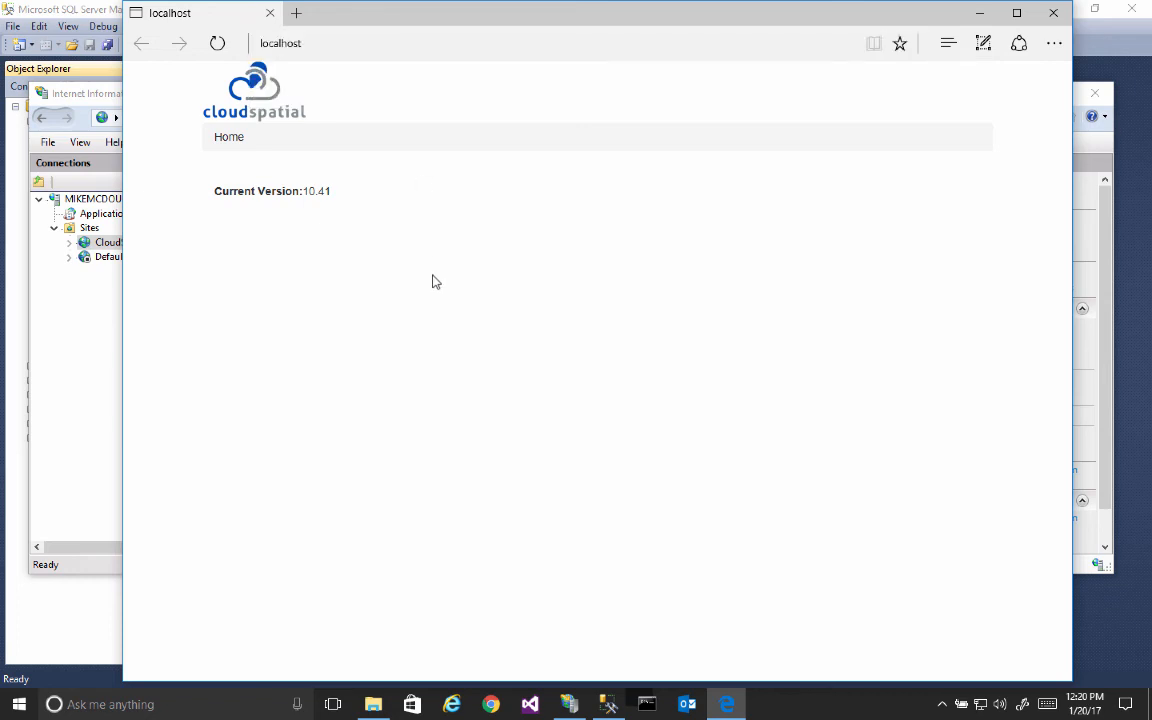
pyautogui.click(341, 46)
pyautogui.click(366, 48)
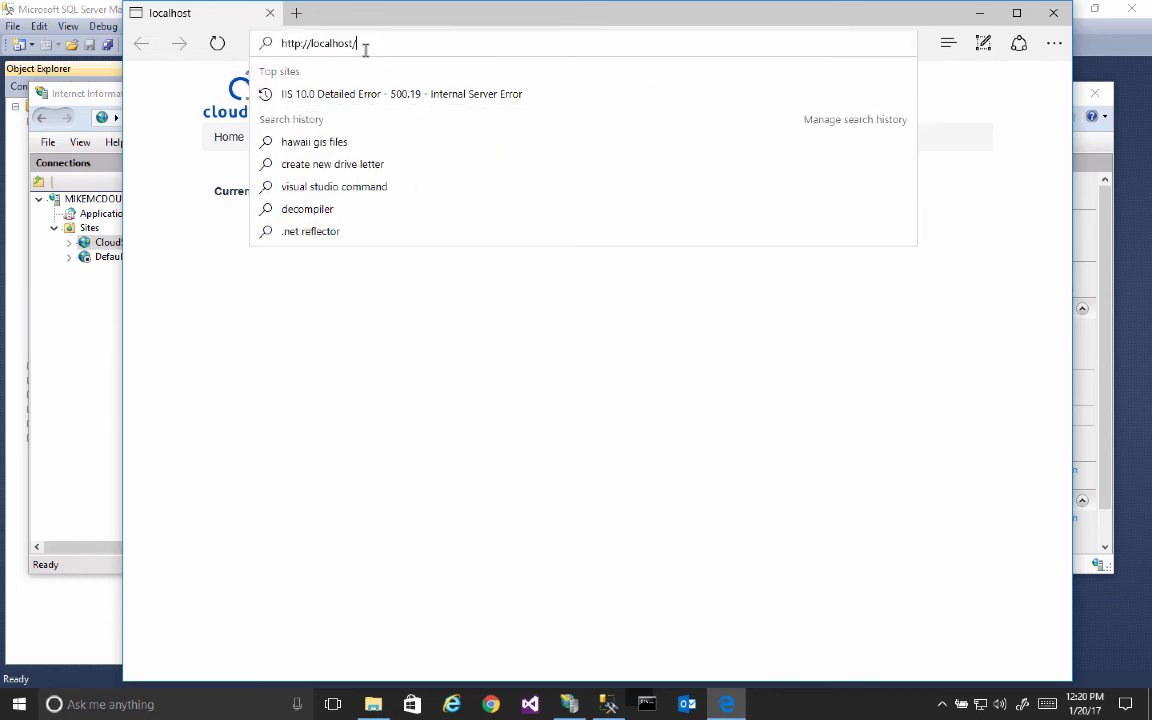
pyautogui.write('admin')
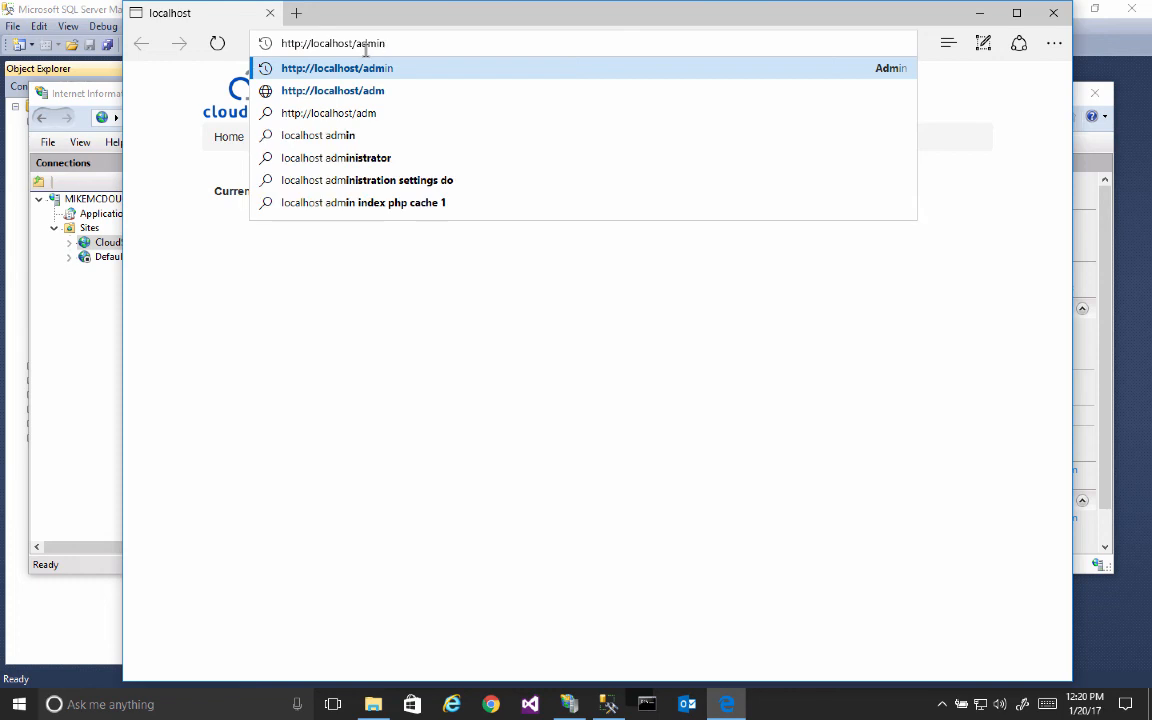
pyautogui.press('Return')
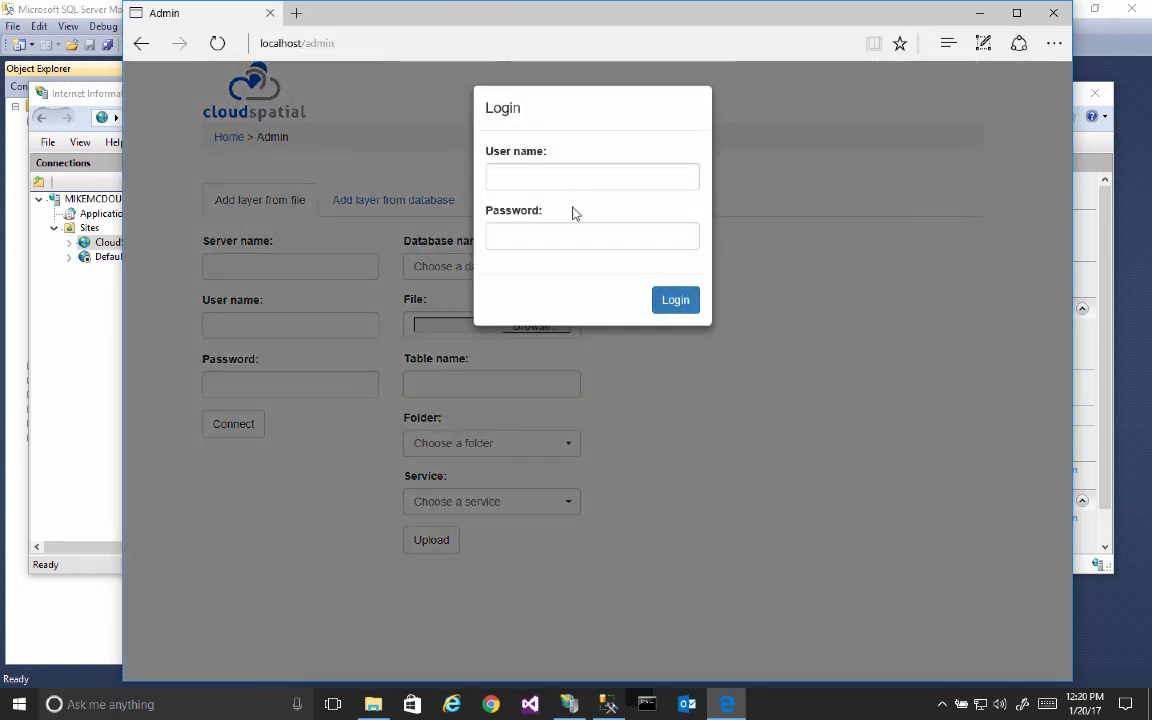
# Step: Log in to the administration page with the user name admin and the account password
pyautogui.click(558, 186)
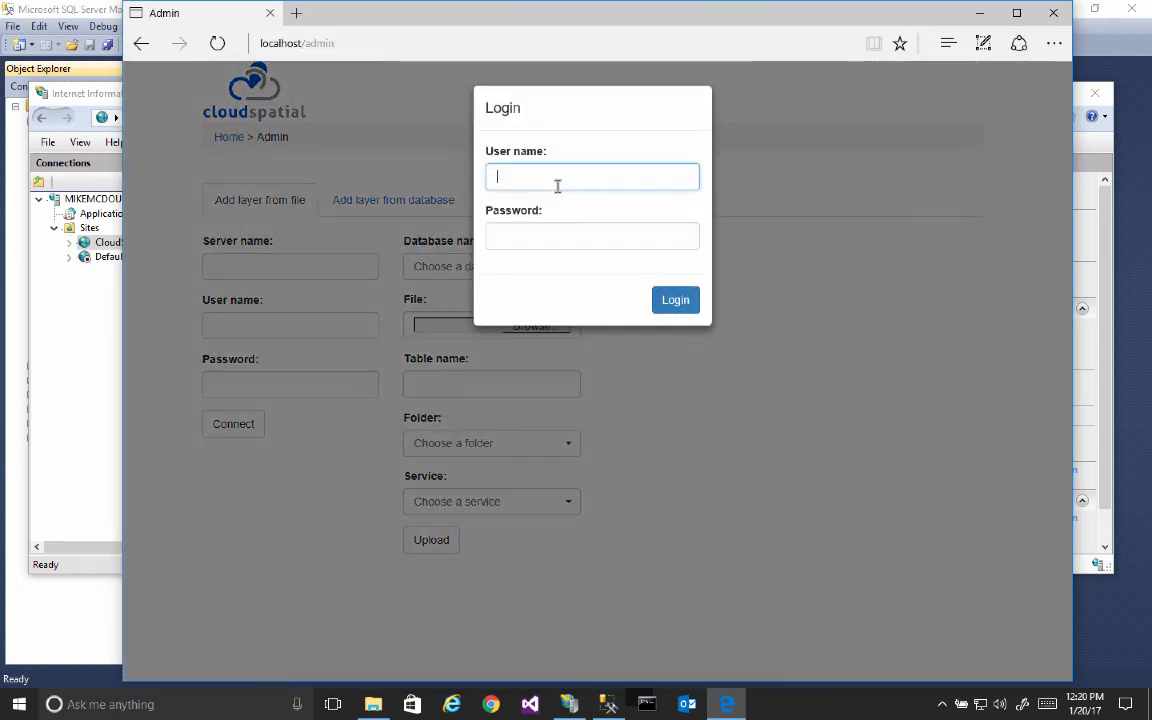
pyautogui.write('admin')
pyautogui.press('Tab')
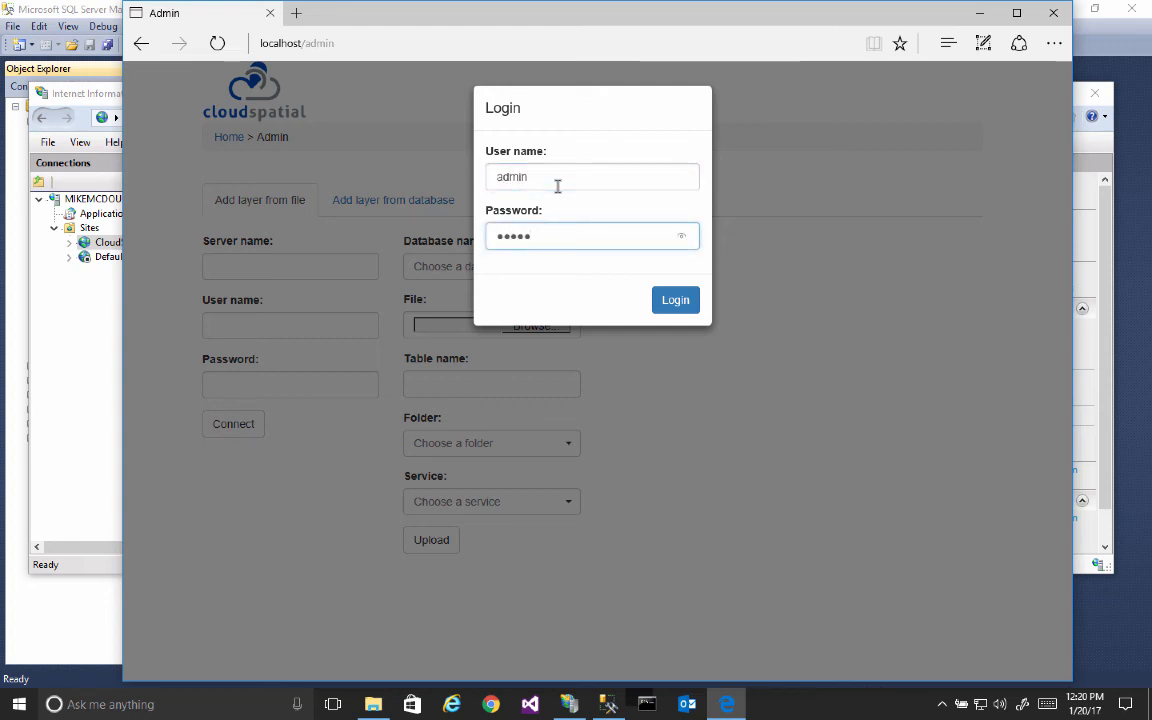
pyautogui.click(680, 310)
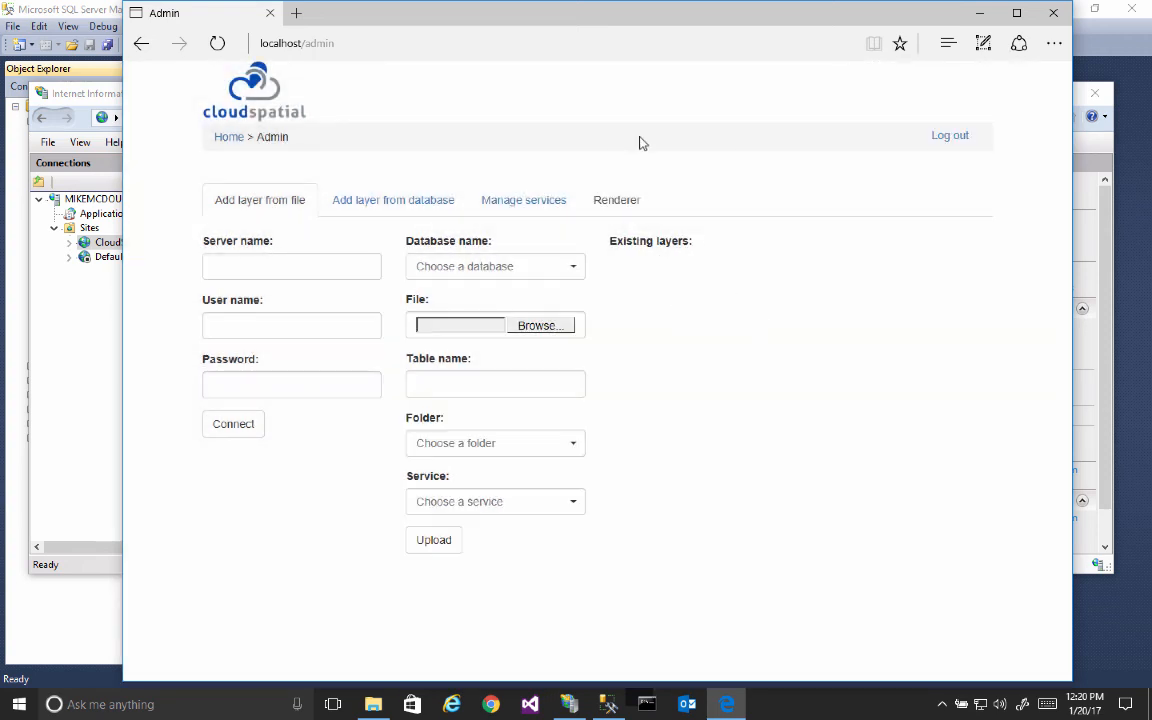